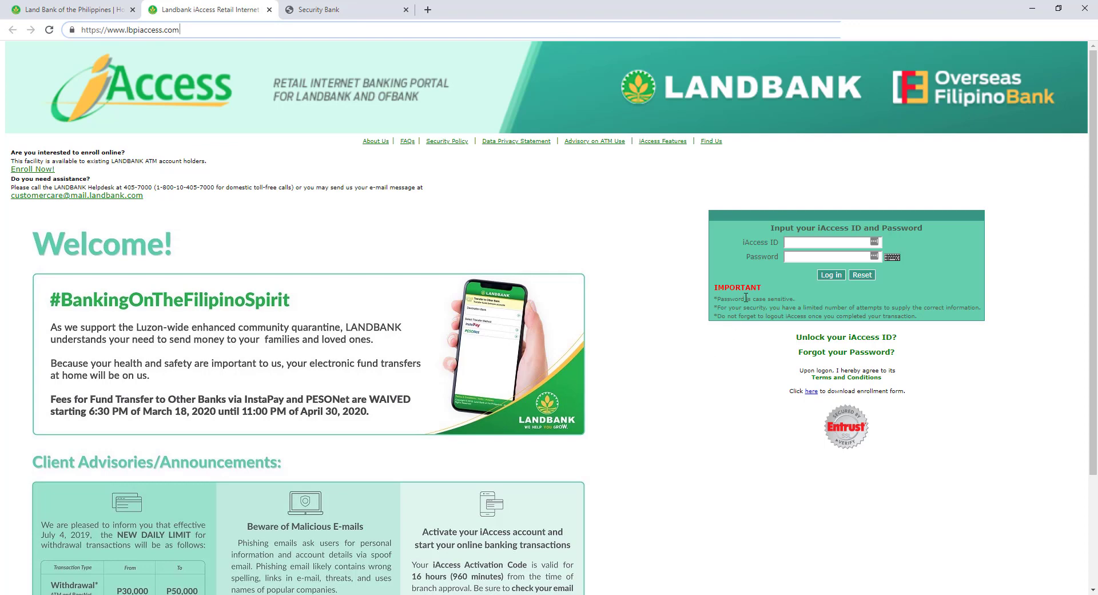
- Log in to Landbank iAccess with the account's iAccess ID and password
{"action": "left_click", "coordinate": [817, 241]}
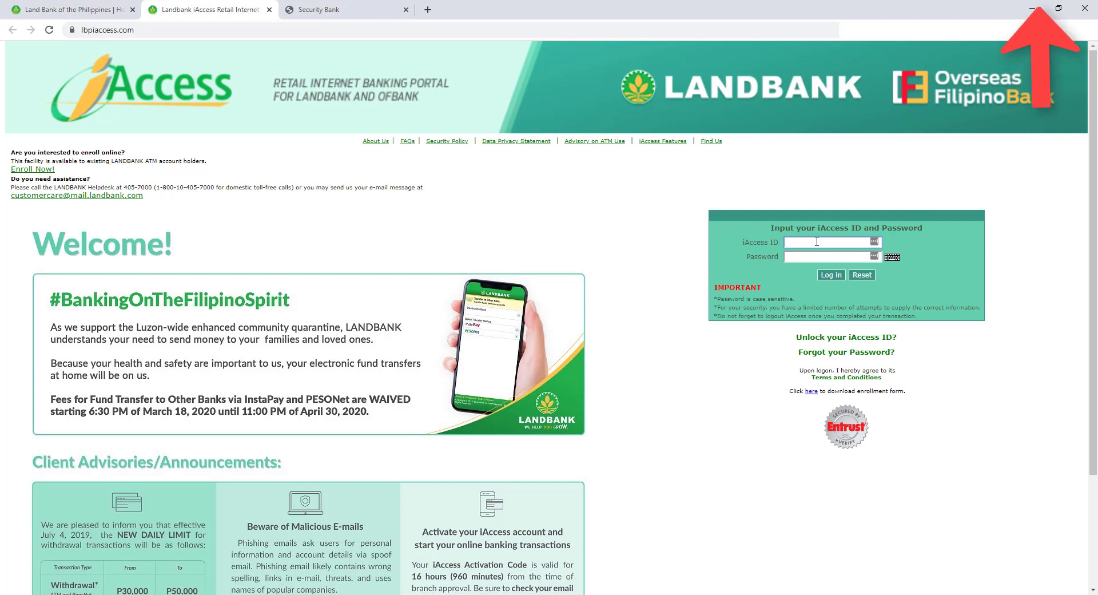
{"action": "type", "text": "username"}
{"action": "key", "text": "Tab"}
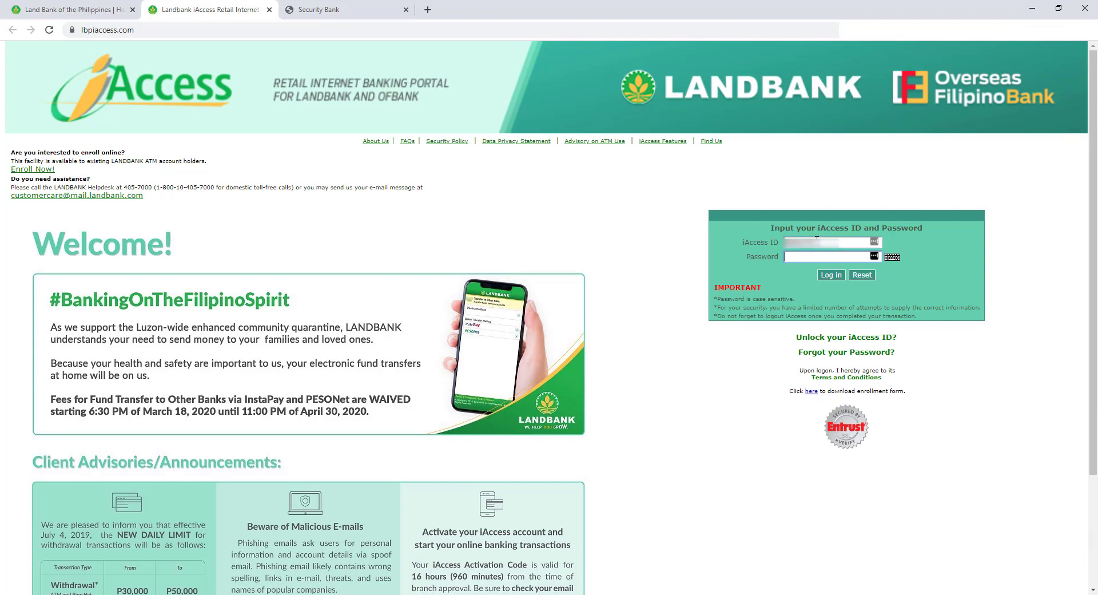
{"action": "type", "text": "*********"}
{"action": "left_click", "coordinate": [831, 275]}
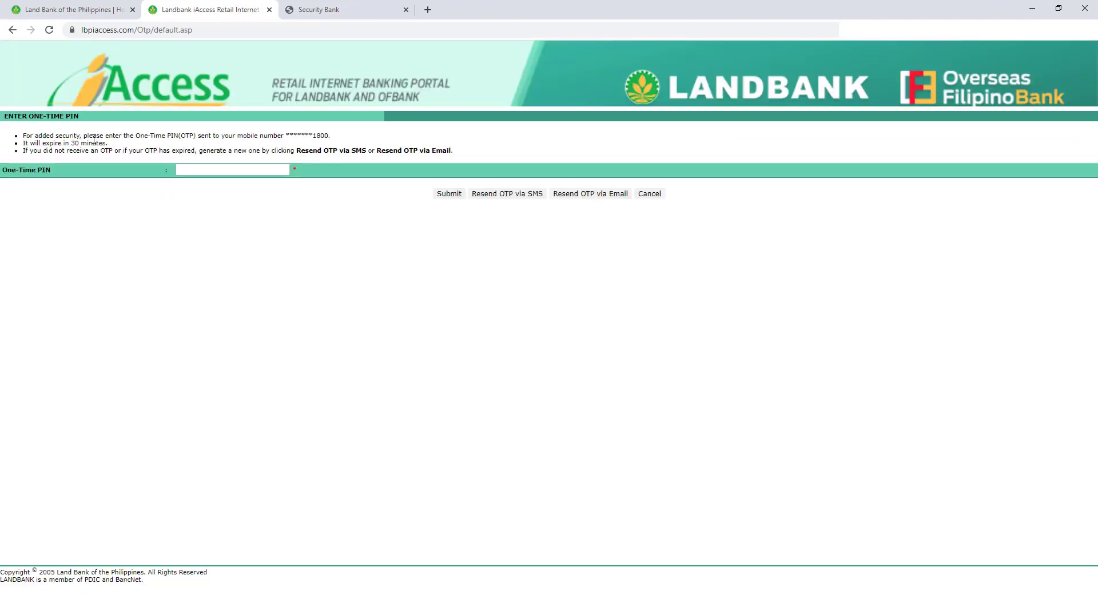
- Have the one-time PIN resent by e-mail and read it in the LANDBANK iAccess message in Gmail
{"action": "left_click_drag", "start_coordinate": [103, 136], "coordinate": [327, 135]}
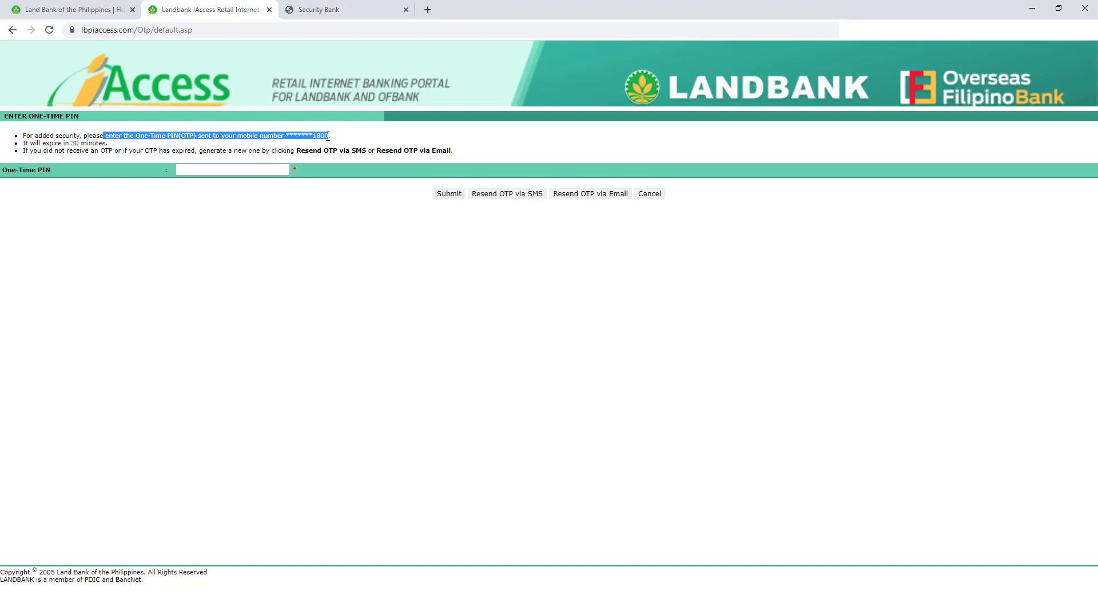
{"action": "left_click", "coordinate": [590, 198]}
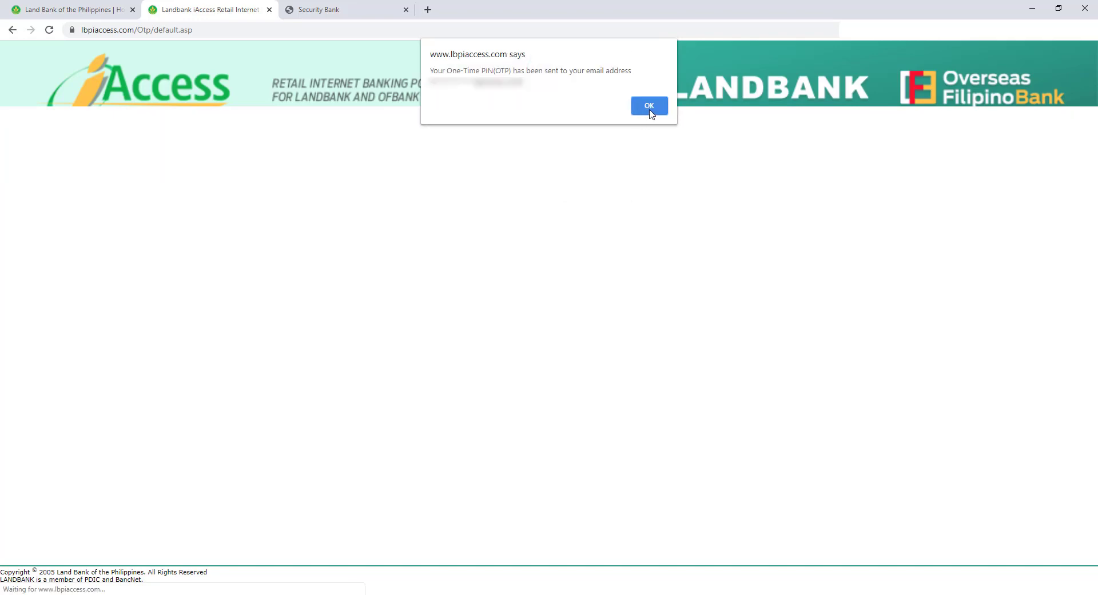
{"action": "left_click", "coordinate": [649, 110]}
{"action": "key", "text": "alt+Tab"}
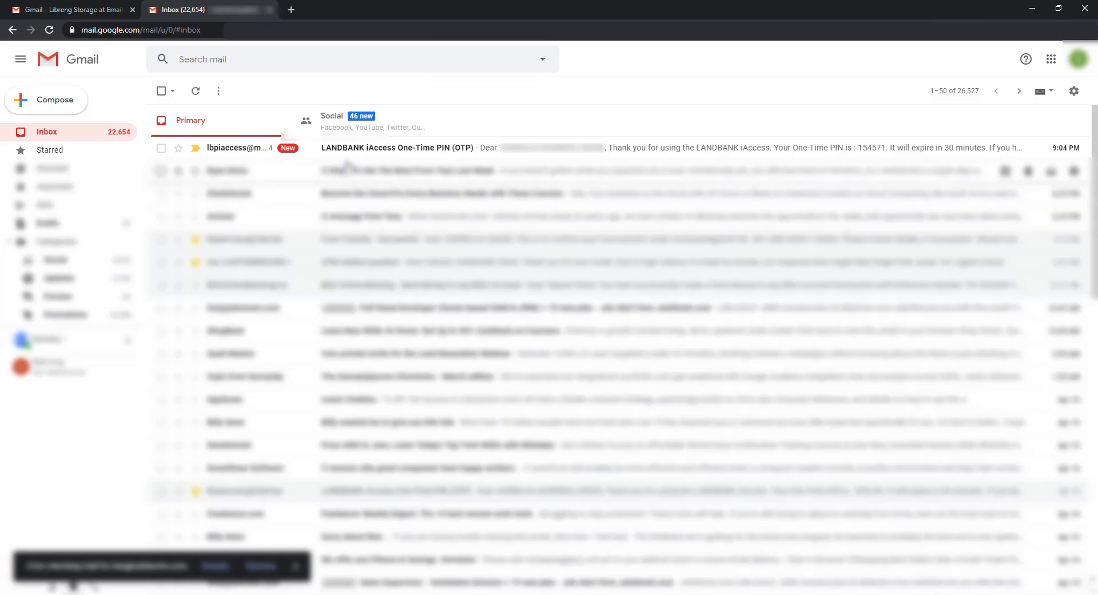
{"action": "left_click", "coordinate": [362, 151]}
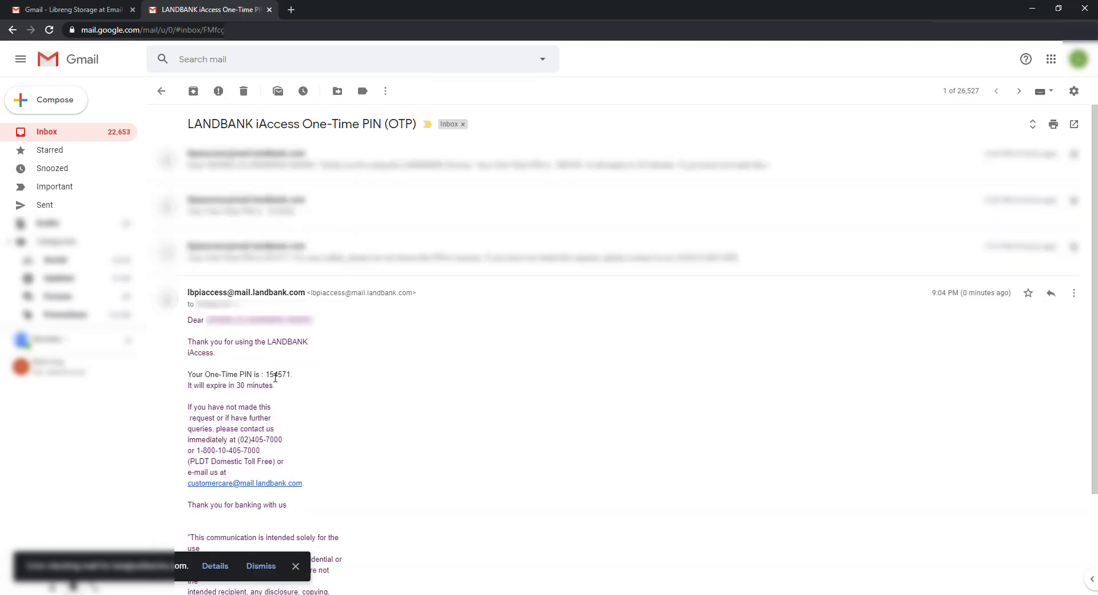
{"action": "left_click", "coordinate": [1031, 9]}
- Enter the emailed one-time PIN and submit it to reach the iAccess welcome page
{"action": "left_click", "coordinate": [262, 170]}
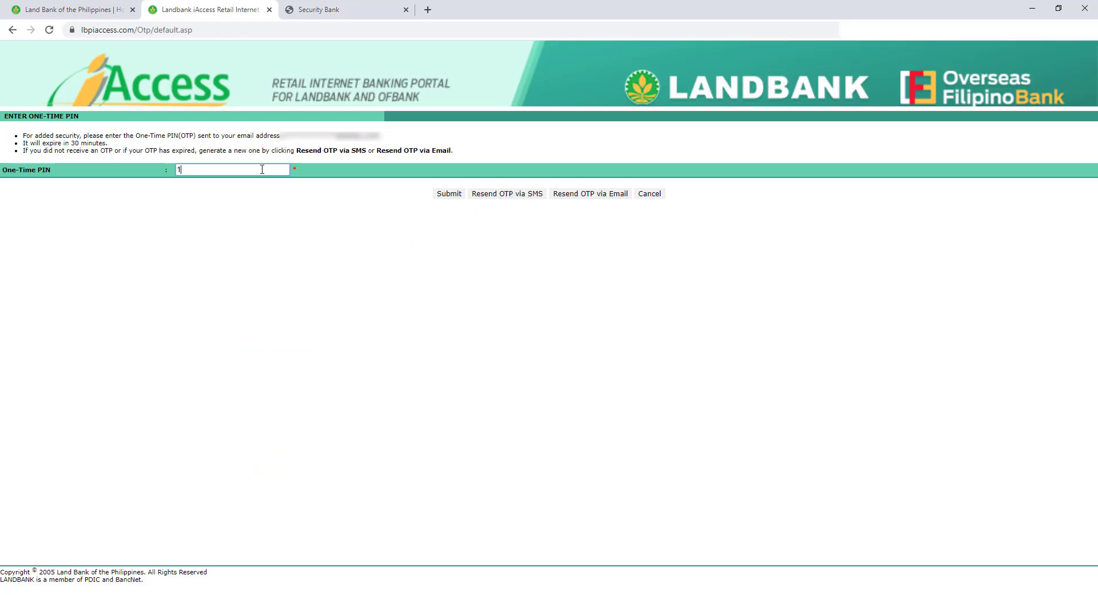
{"action": "left_click", "coordinate": [451, 196]}
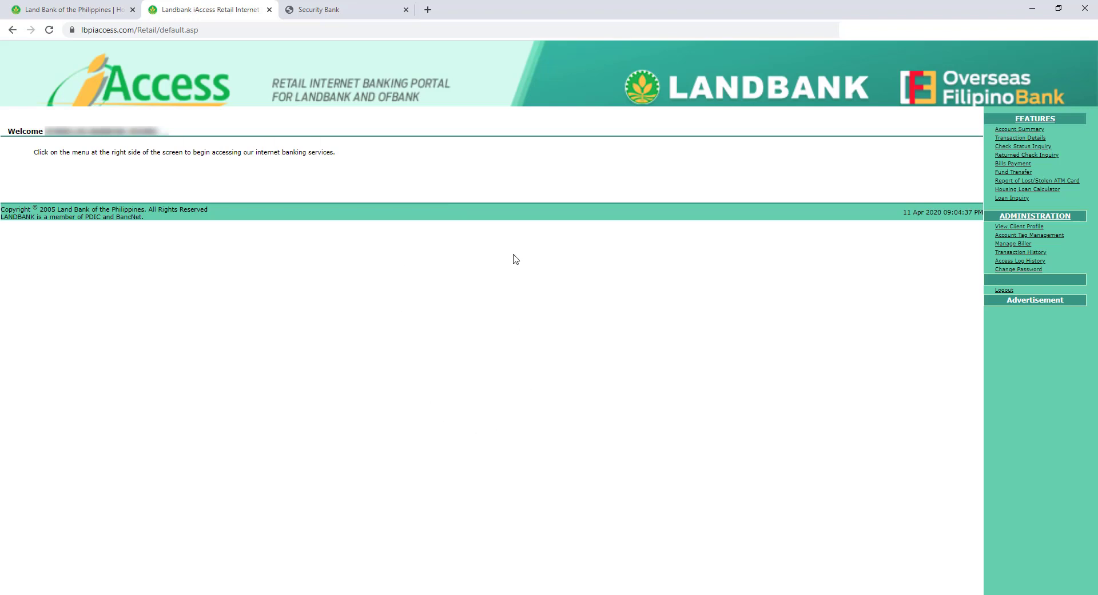
- Check the 1,175.44 available balance in Account Summary, then go to Fund Transfer
{"action": "left_click", "coordinate": [1009, 130]}
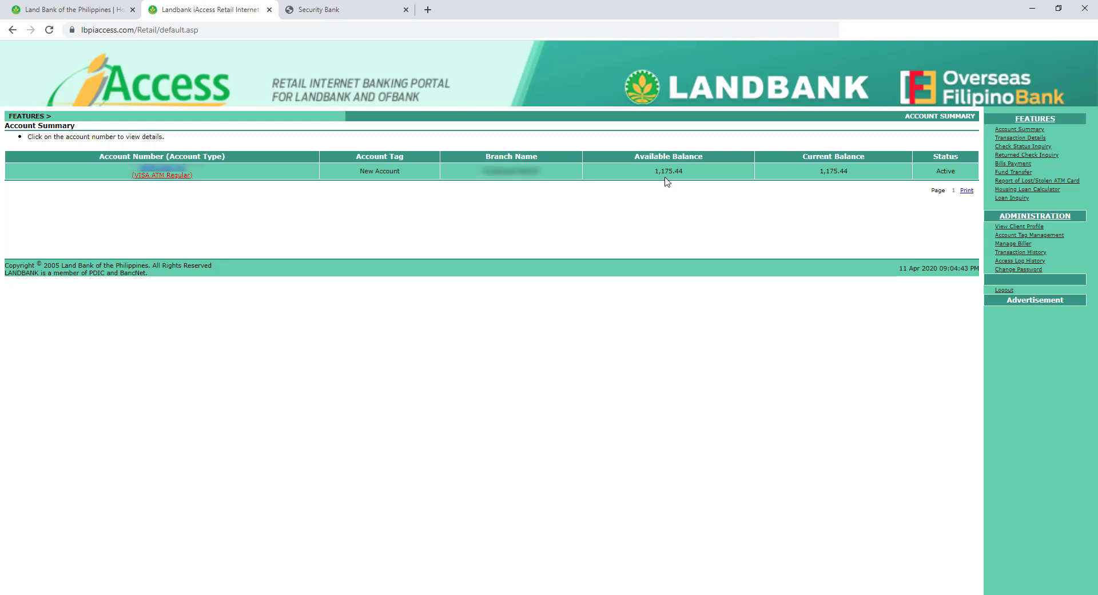
{"action": "left_click", "coordinate": [1013, 175]}
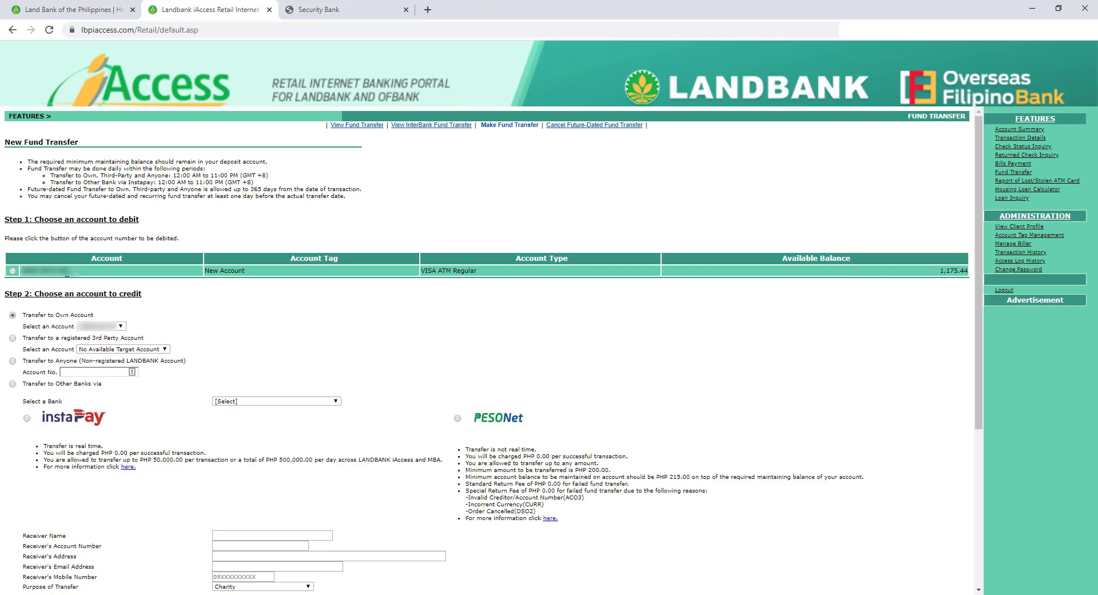
- Debit the VISA ATM Regular account and send to Security Bank as an other-bank InstaPay transfer
{"action": "left_click", "coordinate": [12, 272]}
{"action": "left_click", "coordinate": [12, 384]}
{"action": "left_click", "coordinate": [243, 401]}
{"action": "left_click_drag", "start_coordinate": [337, 430], "coordinate": [341, 519]}
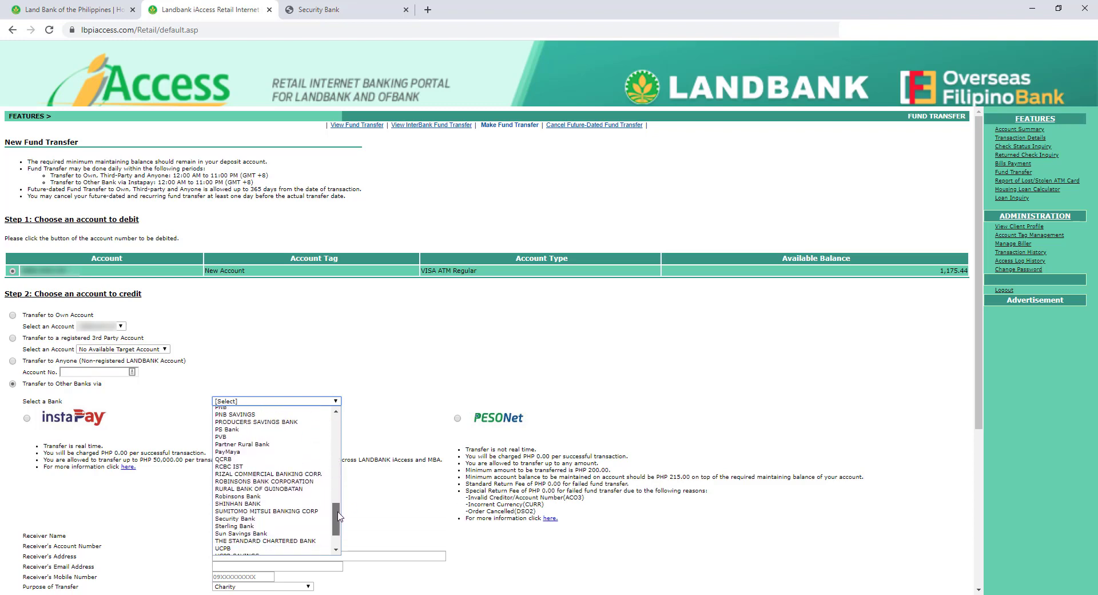
{"action": "left_click", "coordinate": [251, 522]}
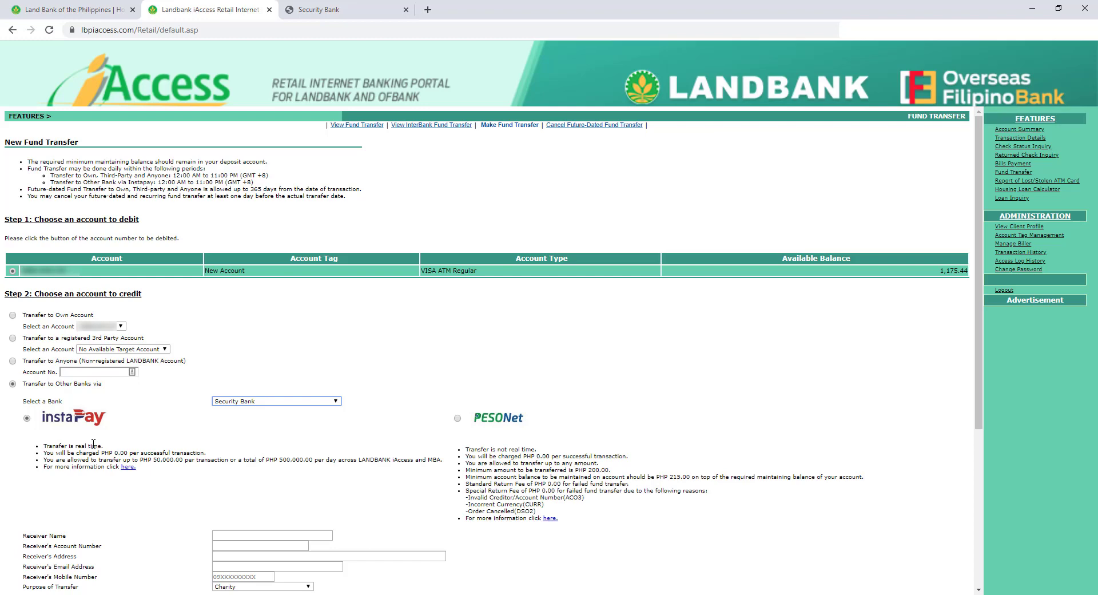
{"action": "left_click_drag", "start_coordinate": [104, 445], "coordinate": [74, 447]}
{"action": "left_click_drag", "start_coordinate": [108, 448], "coordinate": [82, 446]}
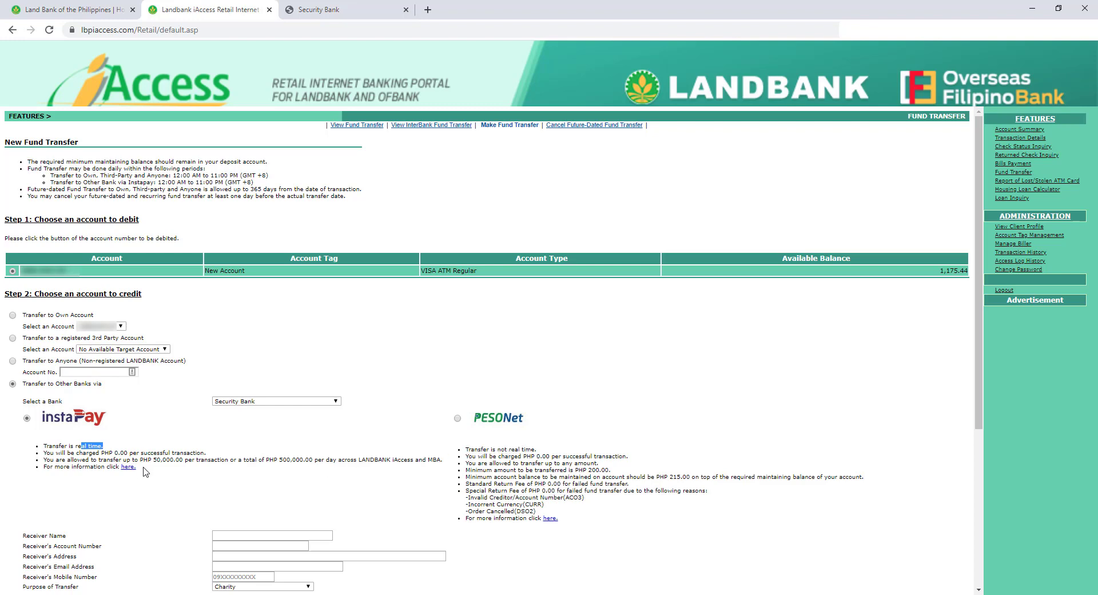
{"action": "left_click_drag", "start_coordinate": [152, 459], "coordinate": [245, 461]}
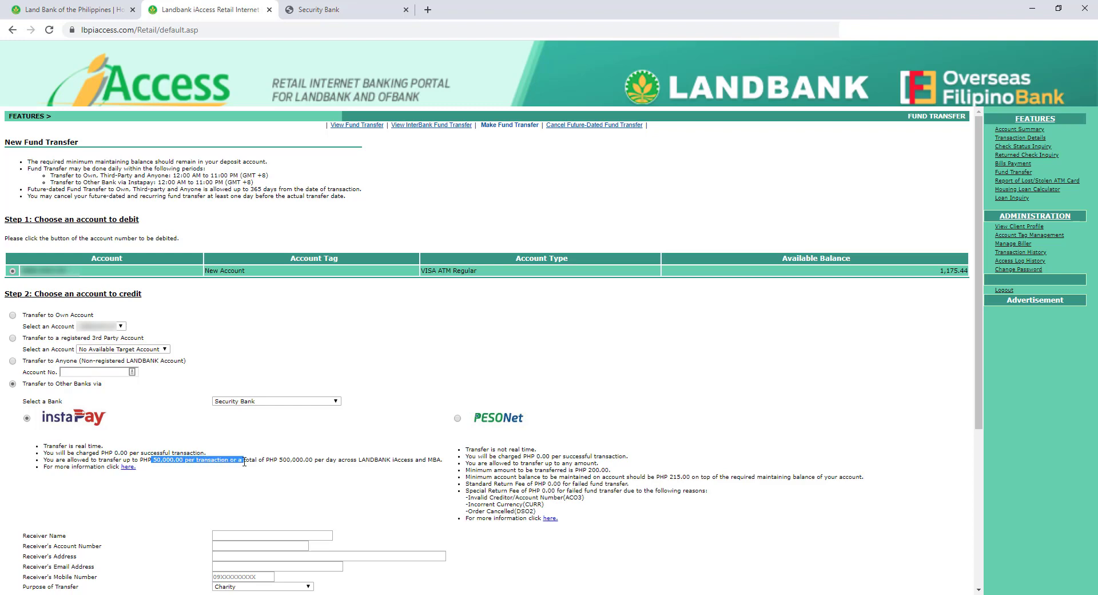
{"action": "left_click", "coordinate": [244, 461]}
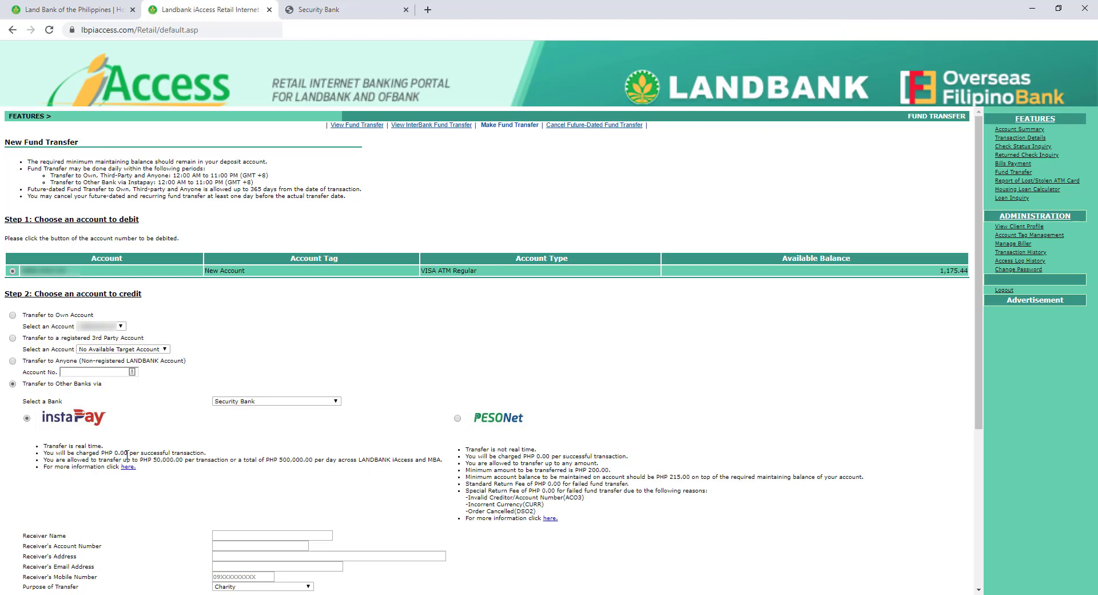
{"action": "left_click_drag", "start_coordinate": [127, 453], "coordinate": [105, 453]}
{"action": "left_click_drag", "start_coordinate": [549, 455], "coordinate": [536, 456]}
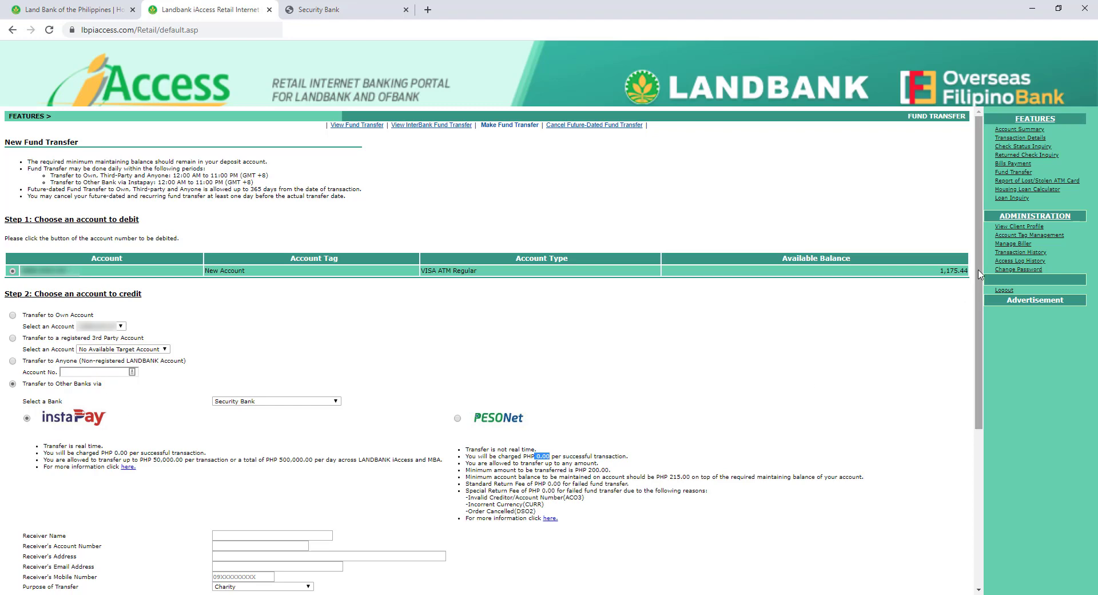
- Enter the receiver's name, account number, e-mail address and mobile number
{"action": "scroll", "coordinate": [979, 275], "scroll_direction": "down", "scroll_amount": 4}
{"action": "left_click", "coordinate": [139, 309]}
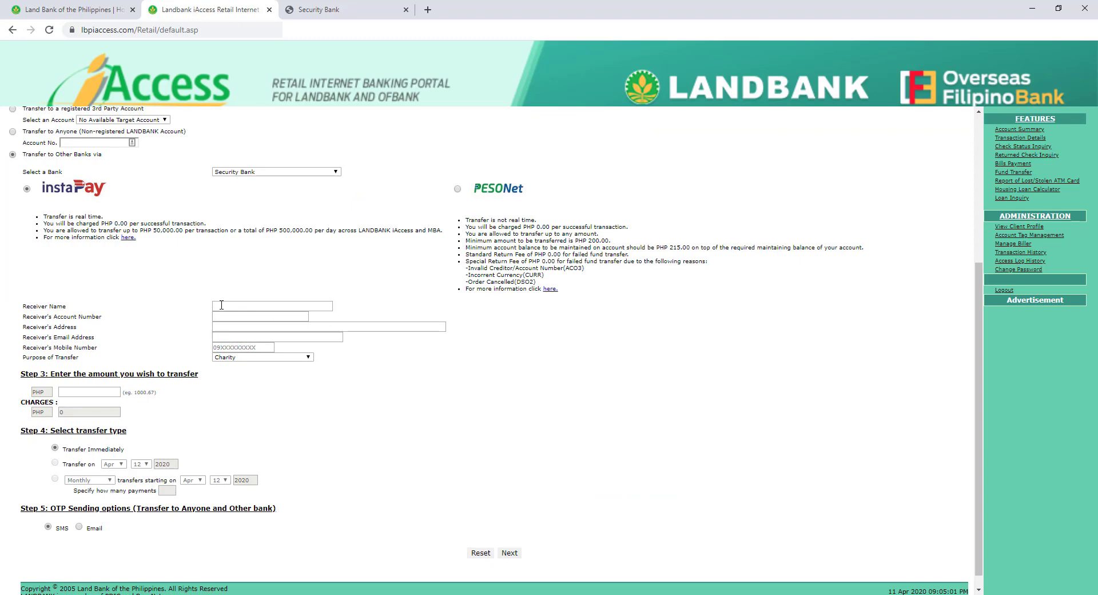
{"action": "scroll", "coordinate": [222, 305], "scroll_direction": "up", "scroll_amount": 1}
{"action": "left_click", "coordinate": [246, 348]}
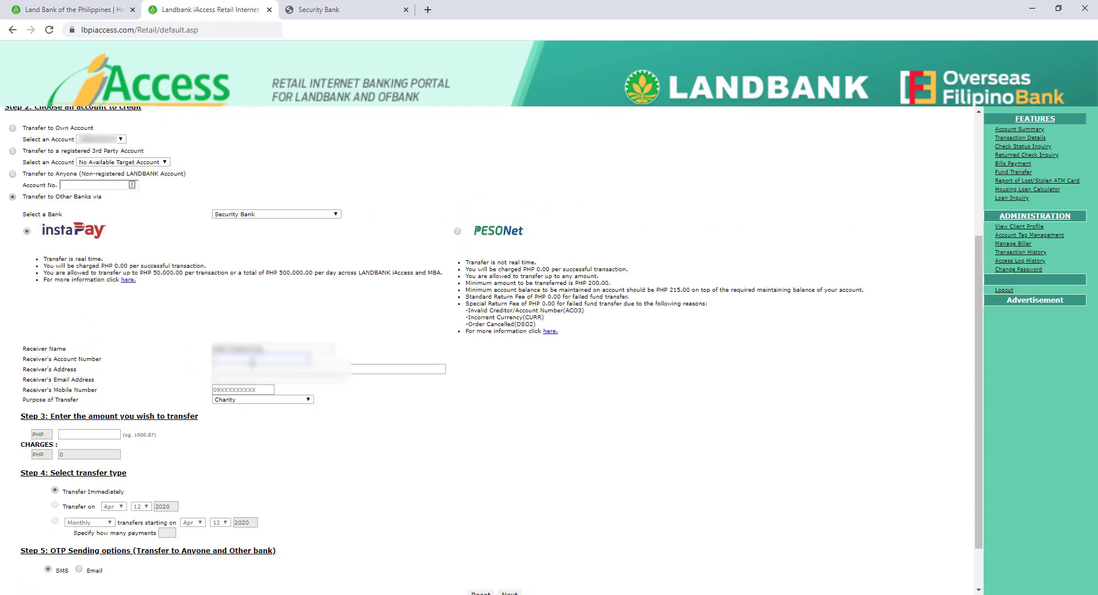
{"action": "left_click", "coordinate": [252, 362]}
{"action": "left_click_drag", "start_coordinate": [265, 360], "coordinate": [216, 359]}
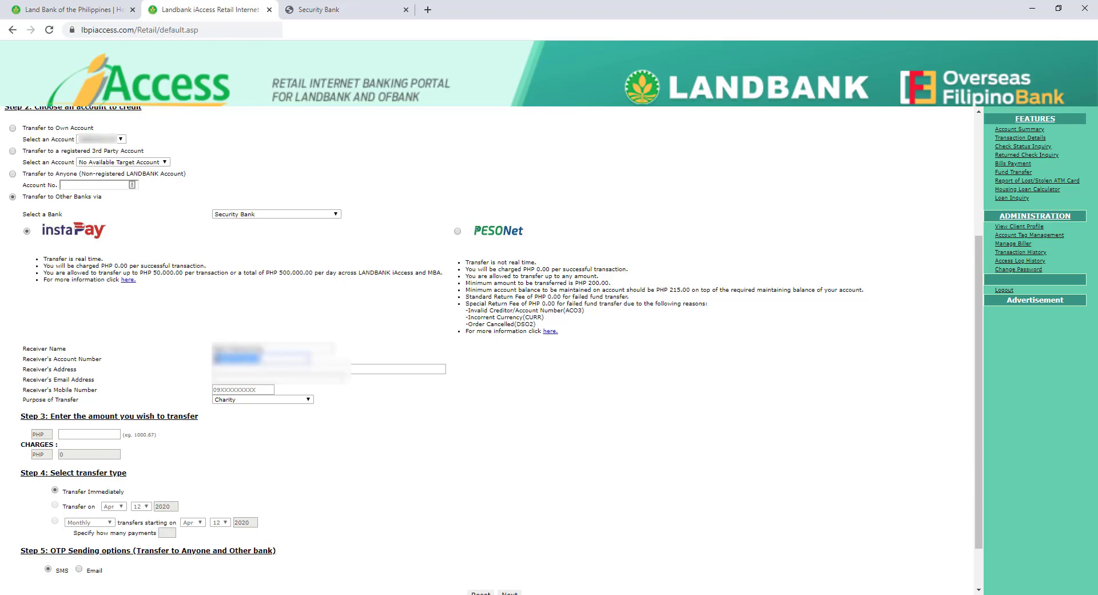
{"action": "left_click", "coordinate": [190, 372]}
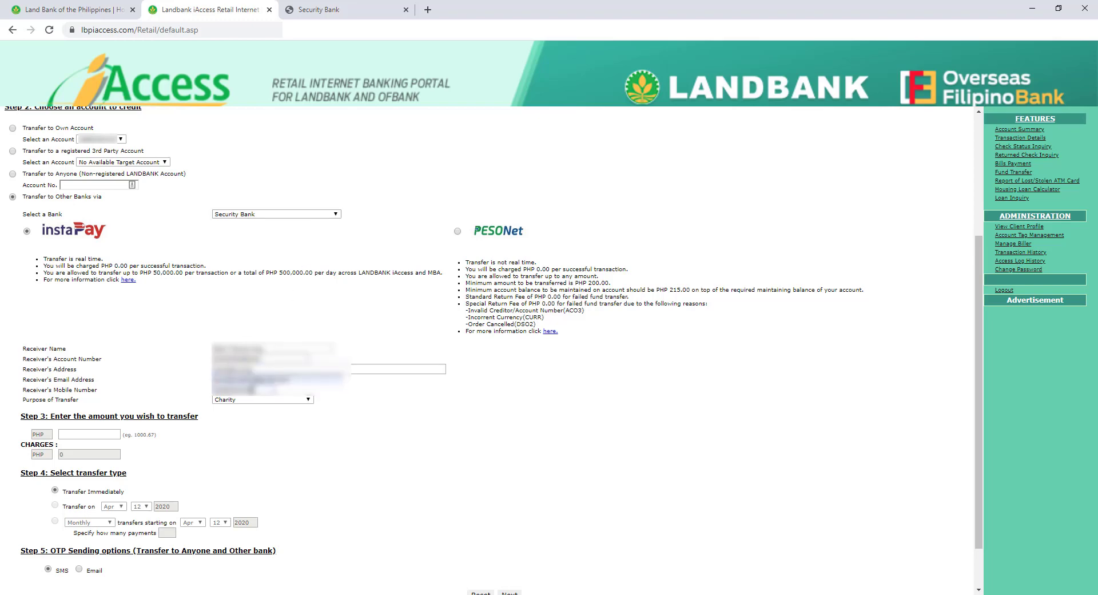
{"action": "left_click", "coordinate": [256, 399]}
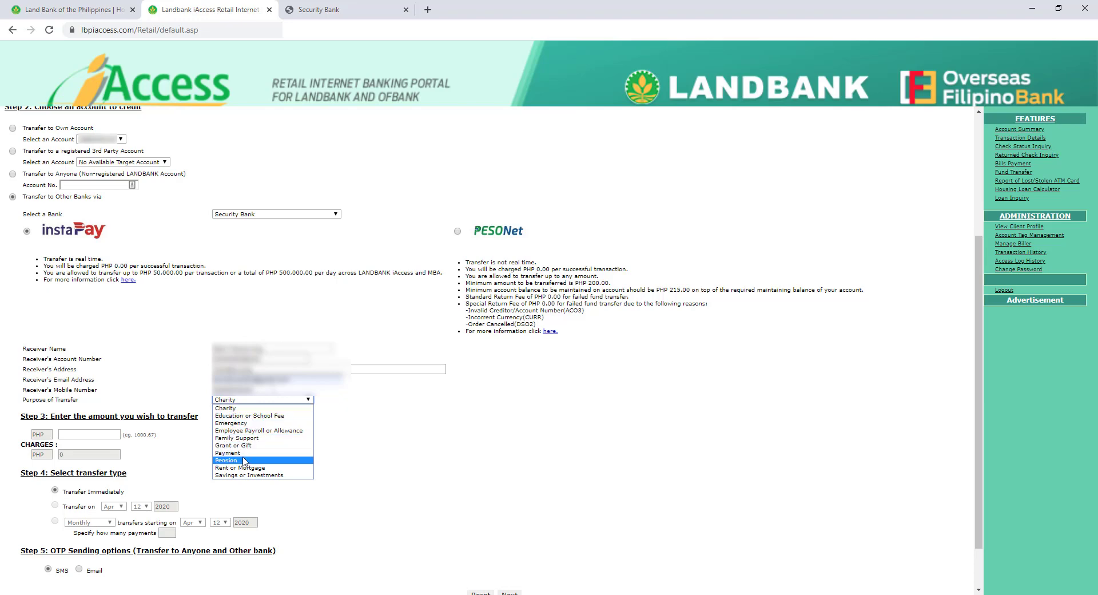
- Choose Savings or Investments as purpose, enter PHP 500, and select e-mail OTP delivery
{"action": "left_click", "coordinate": [248, 474]}
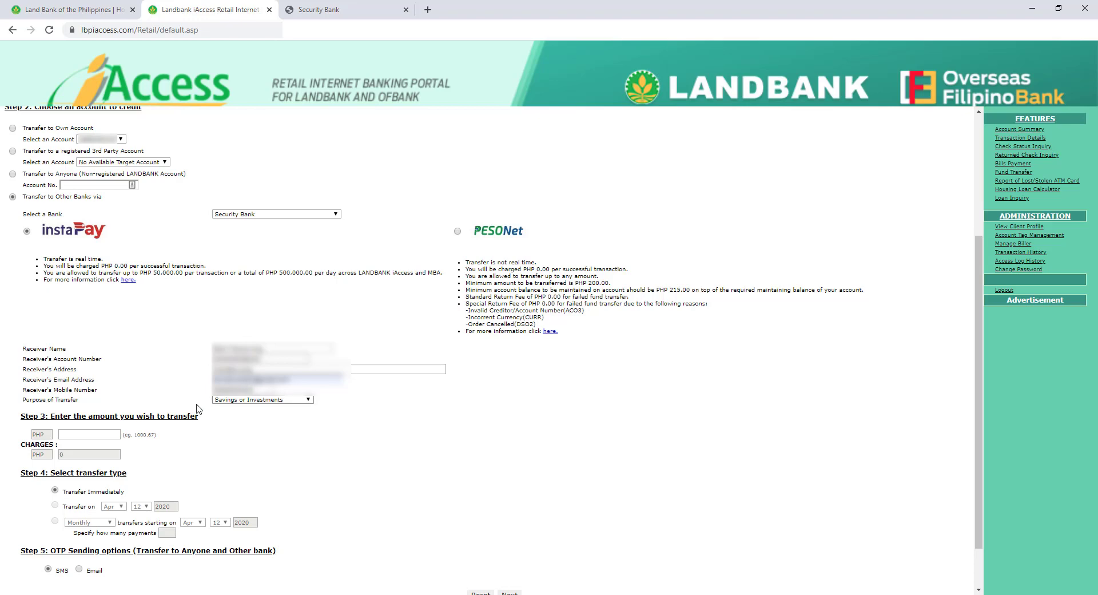
{"action": "left_click", "coordinate": [82, 434]}
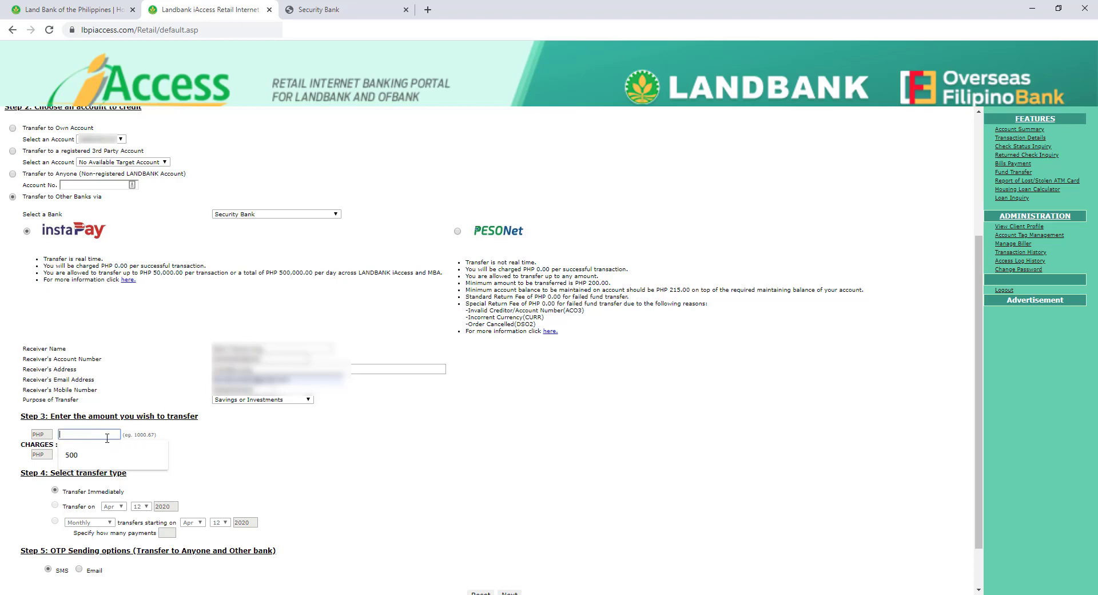
{"action": "type", "text": "5000"}
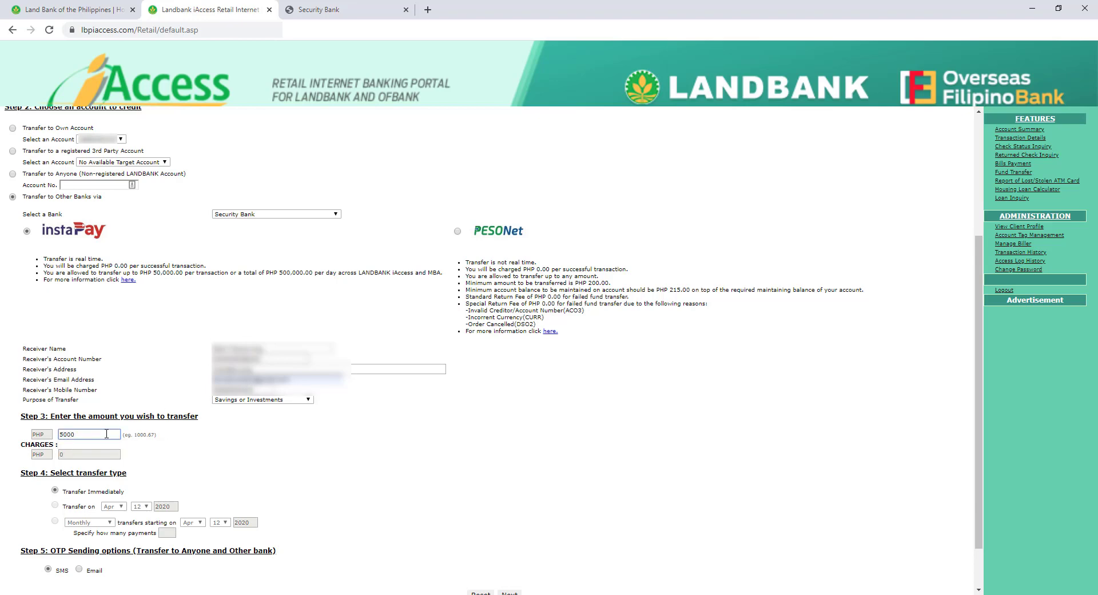
{"action": "left_click", "coordinate": [186, 469]}
{"action": "left_click", "coordinate": [79, 568]}
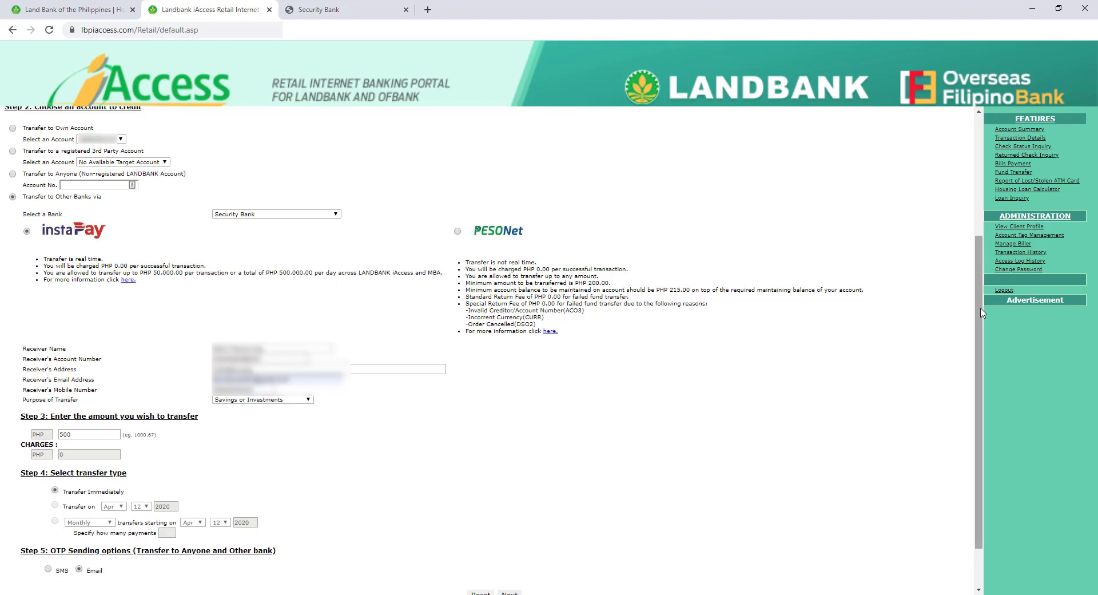
{"action": "scroll", "coordinate": [982, 313], "scroll_direction": "down", "scroll_amount": 1}
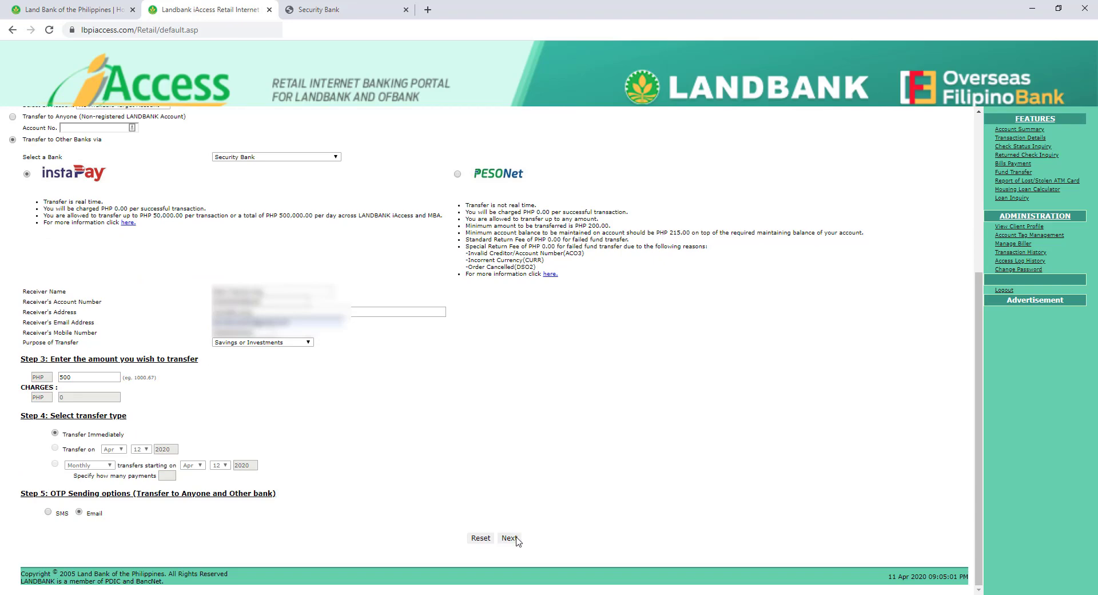
- Log in to Security Bank Online, note the 112,405.47 balance, and return to Landbank
{"action": "left_click", "coordinate": [370, 9]}
{"action": "left_click", "coordinate": [791, 255]}
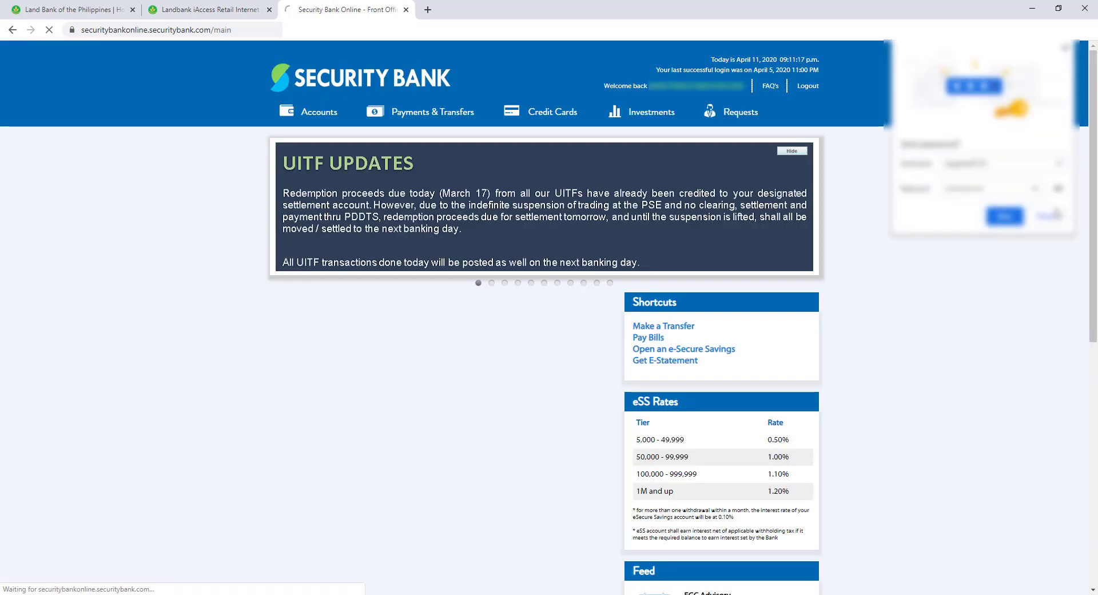
{"action": "left_click", "coordinate": [1043, 220]}
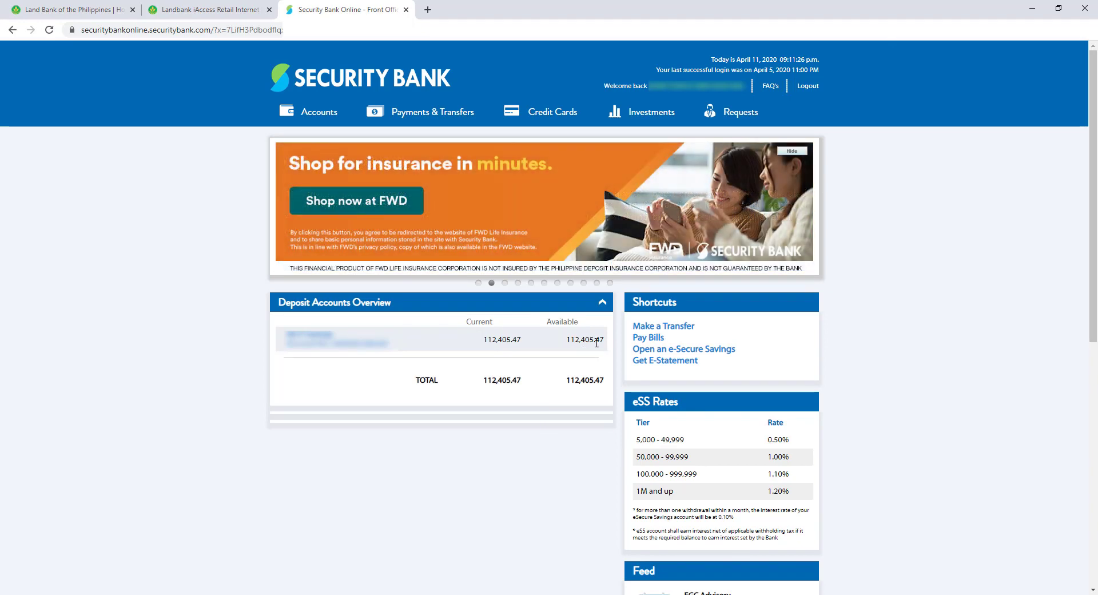
{"action": "left_click", "coordinate": [231, 9]}
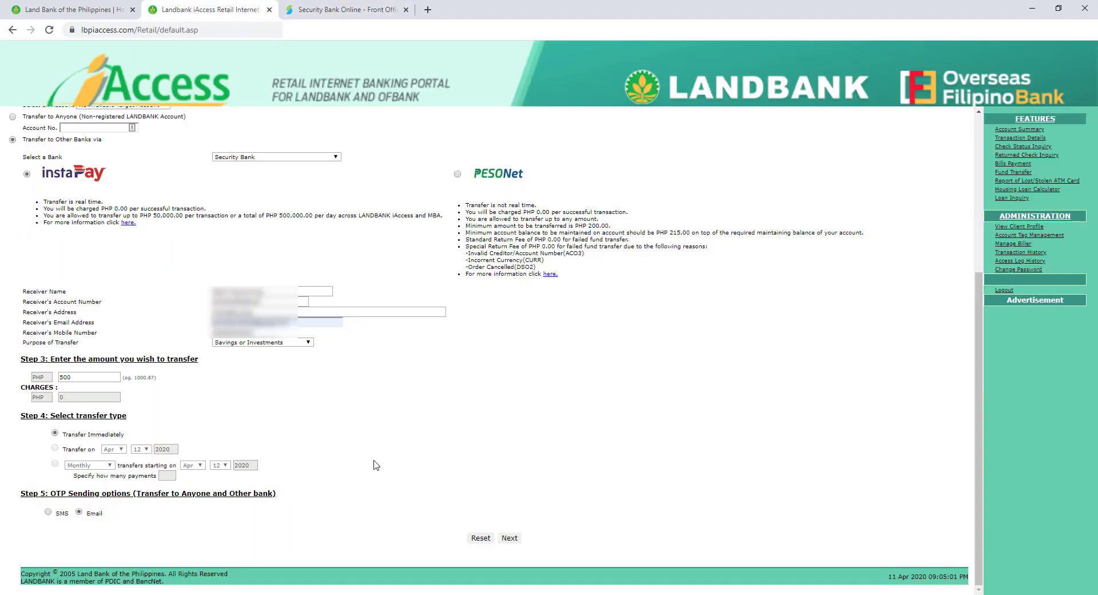
- Submit the transfer for review and try the emailed one-time PIN, which is rejected as invalid
{"action": "left_click", "coordinate": [513, 538]}
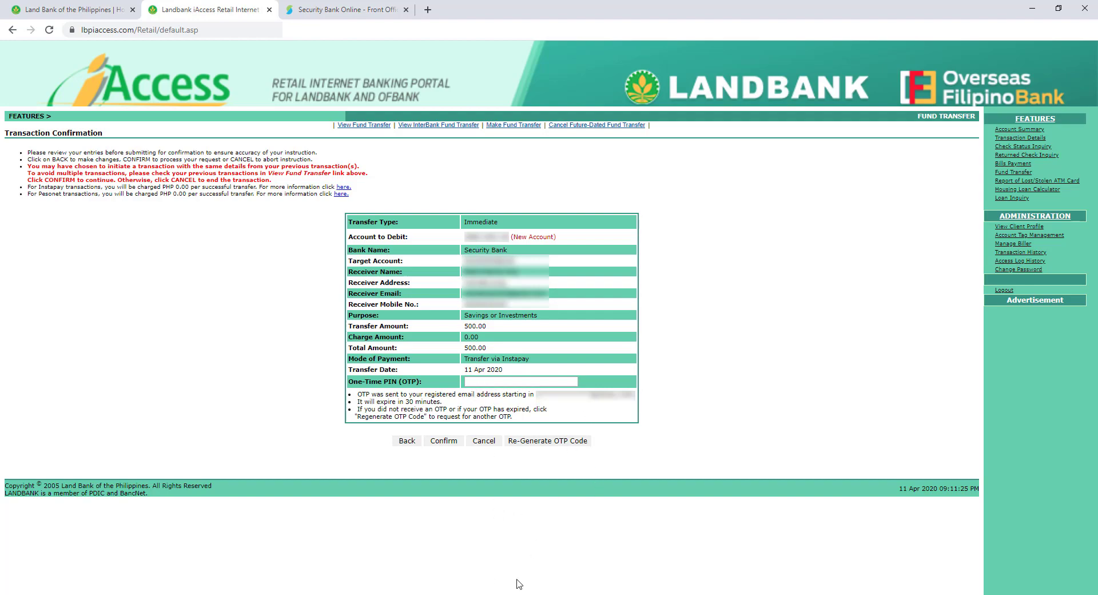
{"action": "key", "text": "alt+Tab"}
{"action": "left_click", "coordinate": [378, 150]}
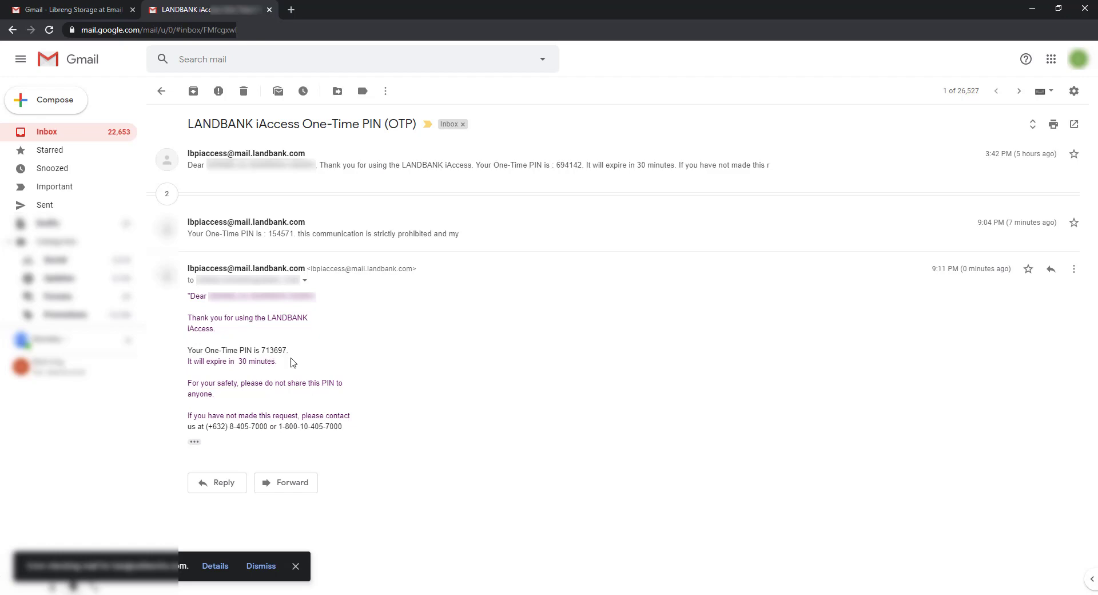
{"action": "key", "text": "alt+Tab"}
{"action": "left_click", "coordinate": [476, 381]}
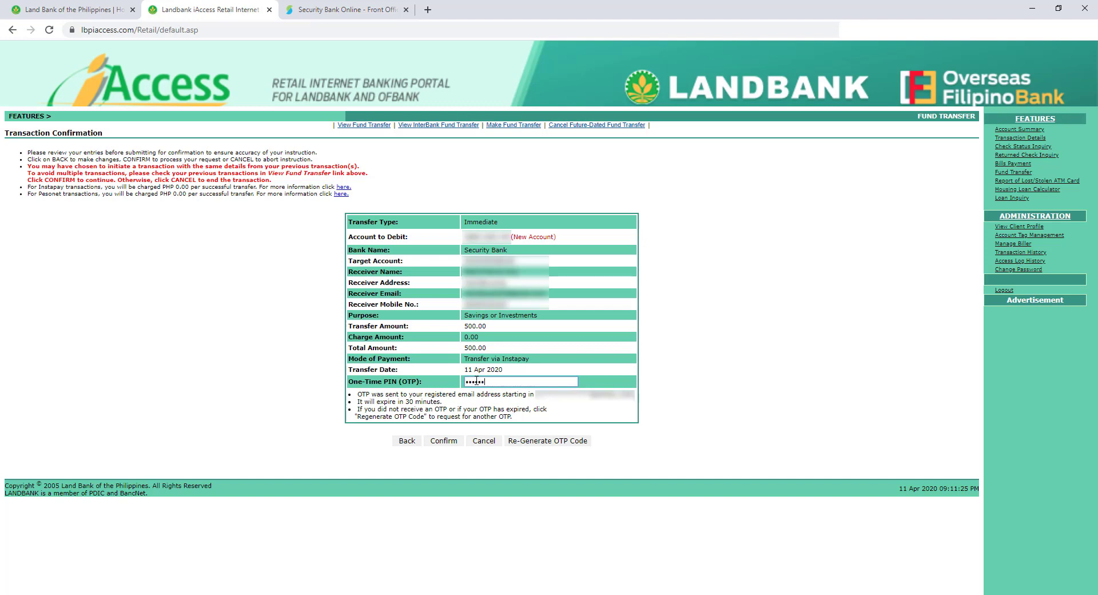
{"action": "left_click", "coordinate": [440, 446]}
{"action": "left_click", "coordinate": [599, 93]}
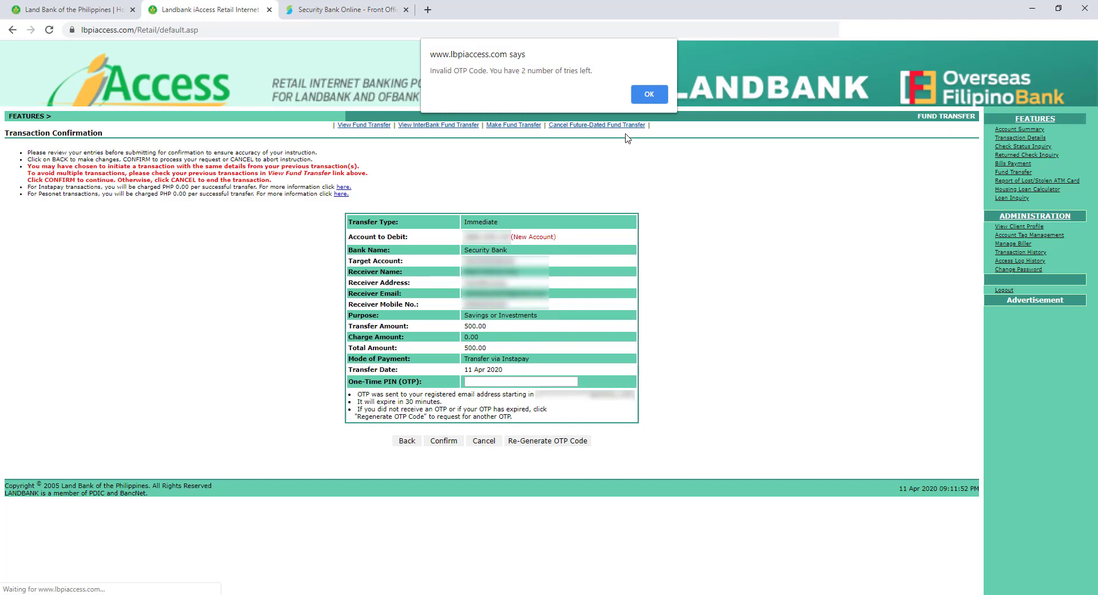
- Copy the PIN from the e-mail, paste it, and confirm the PHP 500 transfer
{"action": "key", "text": "alt+Tab"}
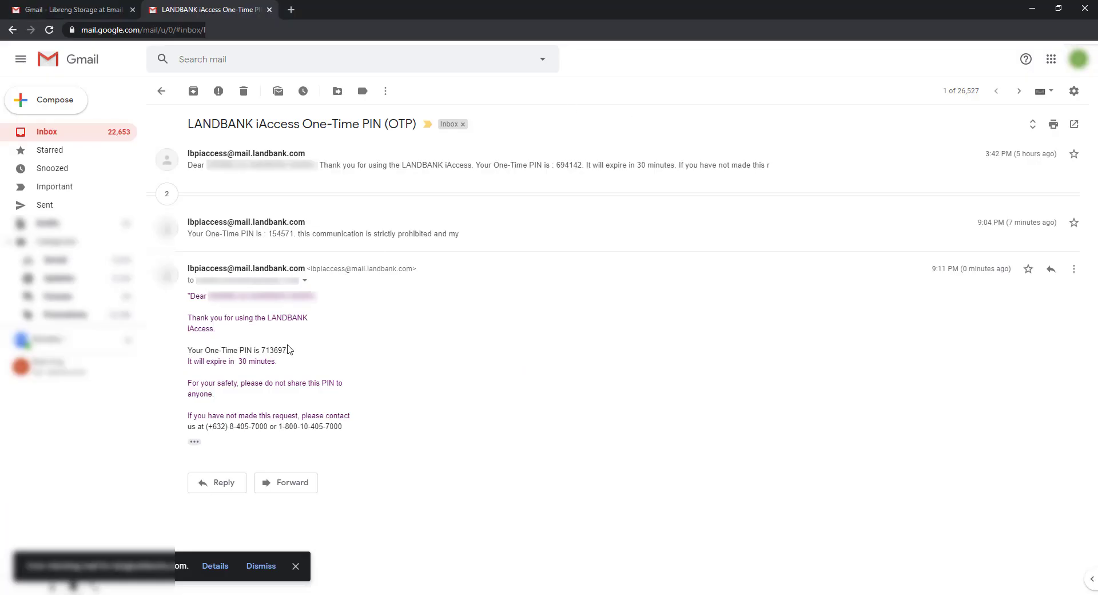
{"action": "left_click_drag", "start_coordinate": [287, 349], "coordinate": [262, 350]}
{"action": "right_click", "coordinate": [265, 352]}
{"action": "left_click", "coordinate": [290, 361]}
{"action": "key", "text": "alt+Tab"}
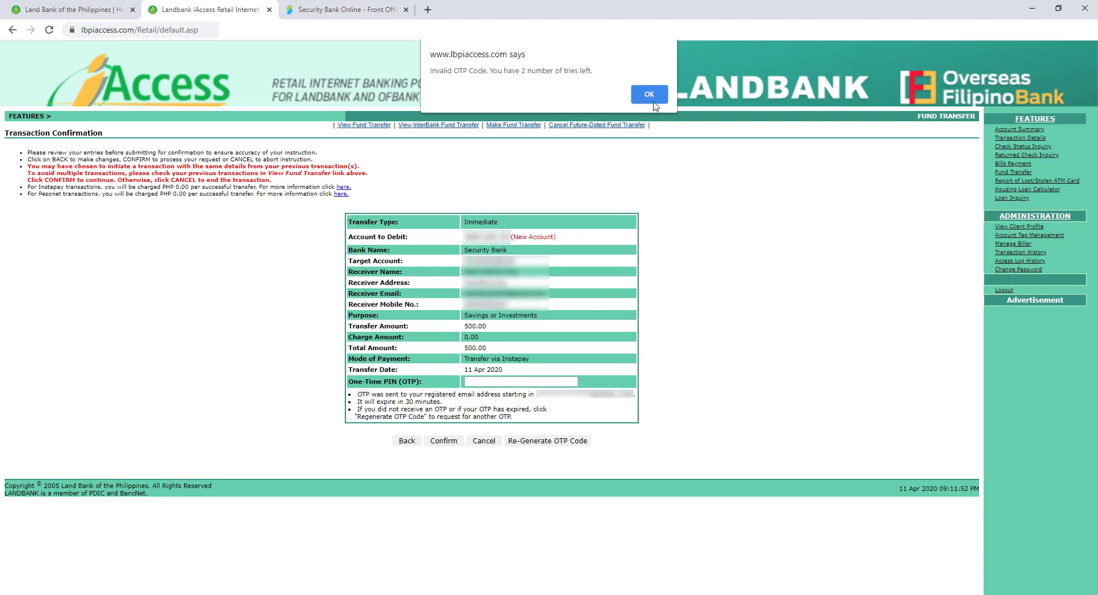
{"action": "left_click", "coordinate": [652, 100]}
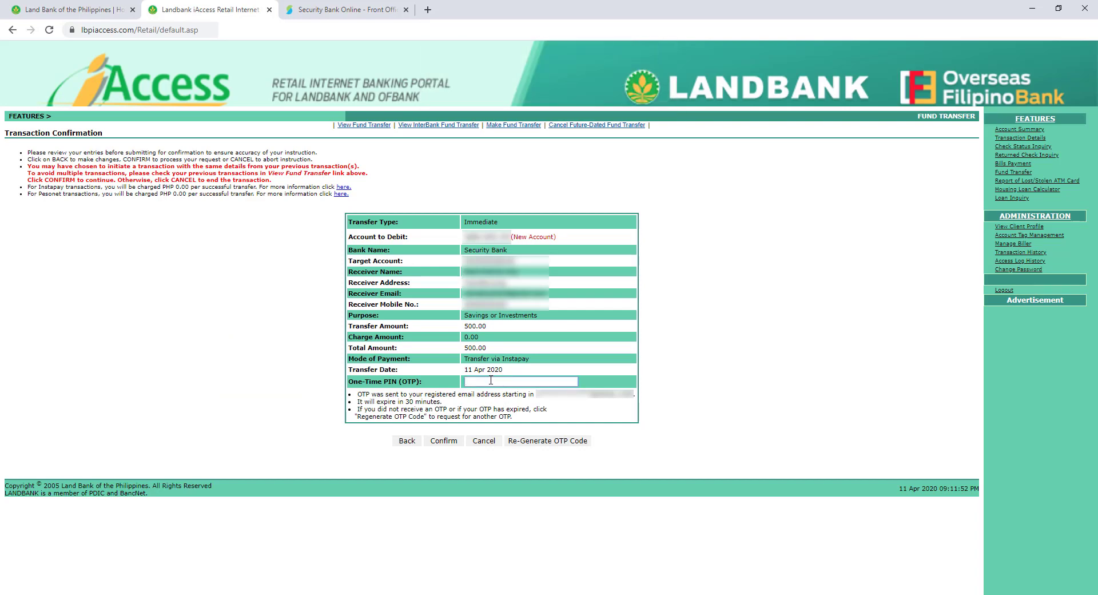
{"action": "key", "text": "ctrl+v"}
{"action": "key", "text": "ctrl+v"}
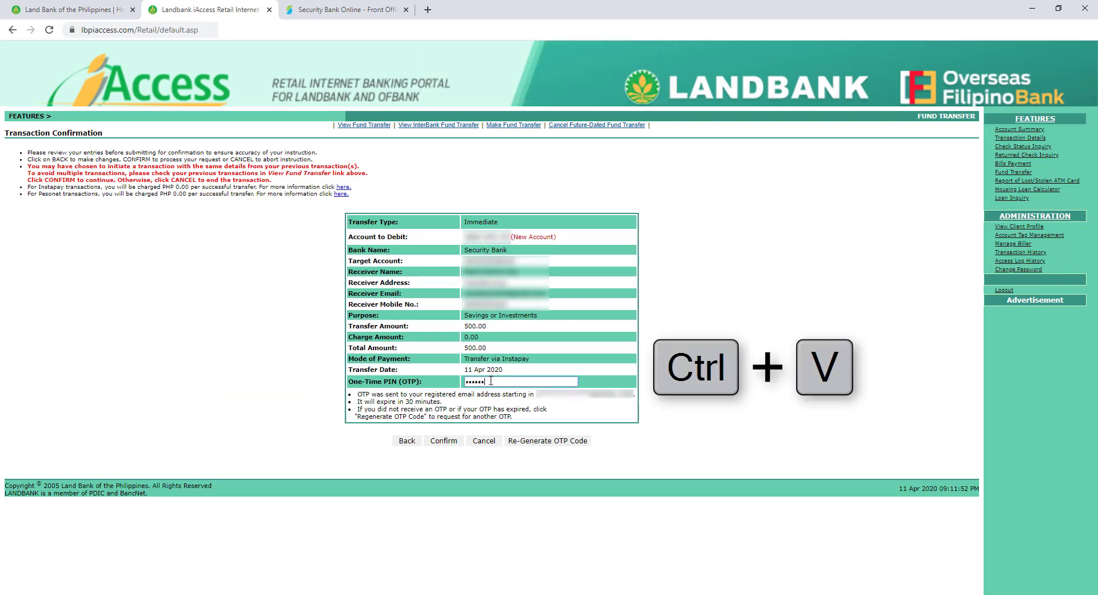
{"action": "left_click", "coordinate": [443, 441]}
{"action": "left_click", "coordinate": [600, 100]}
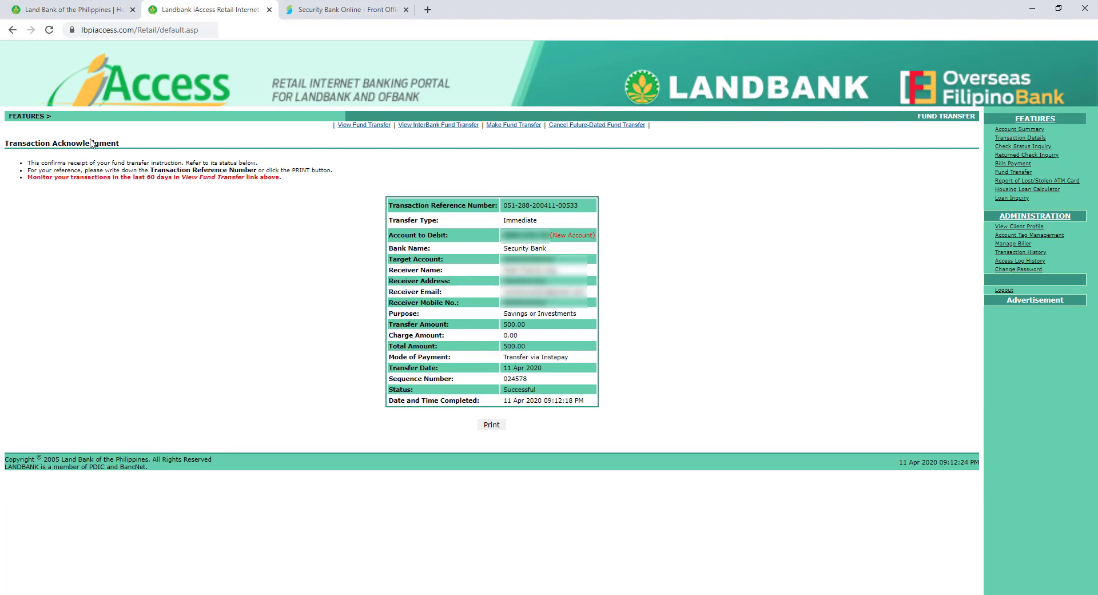
- Verify the Successful status and 0.00 charge on the acknowledgment, then go to Security Bank Online
{"action": "left_click_drag", "start_coordinate": [541, 389], "coordinate": [505, 388]}
{"action": "left_click", "coordinate": [515, 345]}
{"action": "left_click_drag", "start_coordinate": [519, 336], "coordinate": [504, 335]}
{"action": "left_click", "coordinate": [343, 10]}
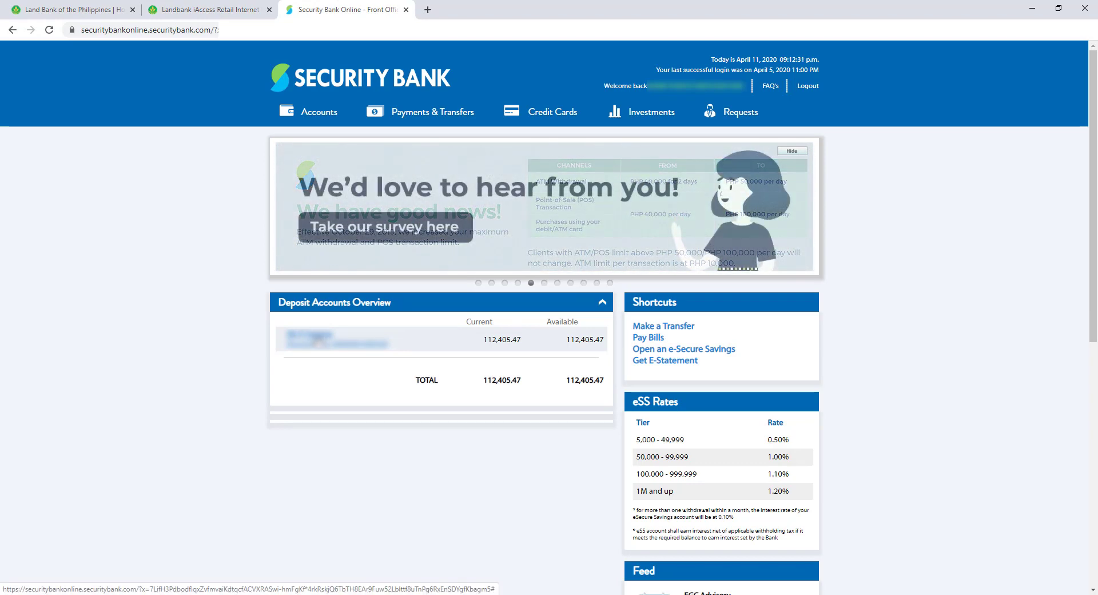
- Verify the 500.00 credit and 112,905.47 Security Bank balance, then view Landbank's 675.44 account summary
{"action": "left_click", "coordinate": [314, 340]}
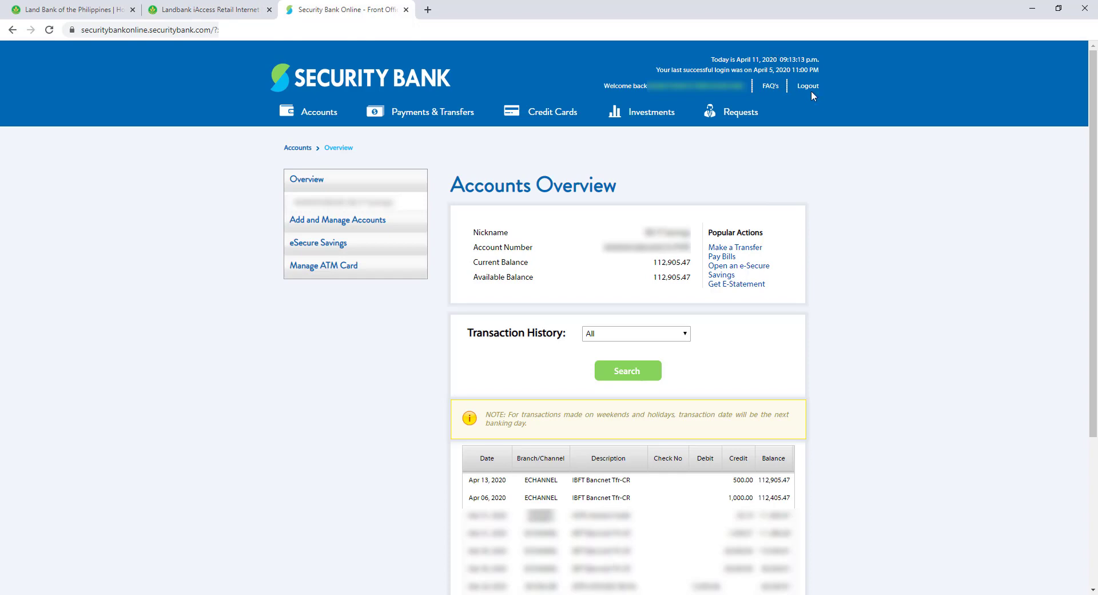
{"action": "left_click", "coordinate": [206, 10]}
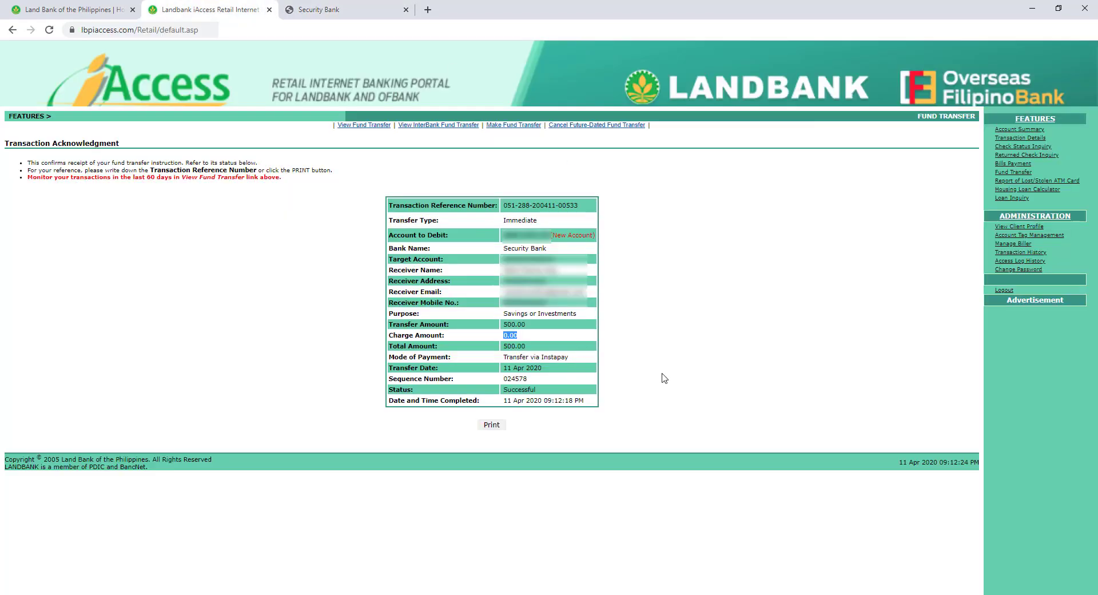
{"action": "left_click", "coordinate": [1019, 130]}
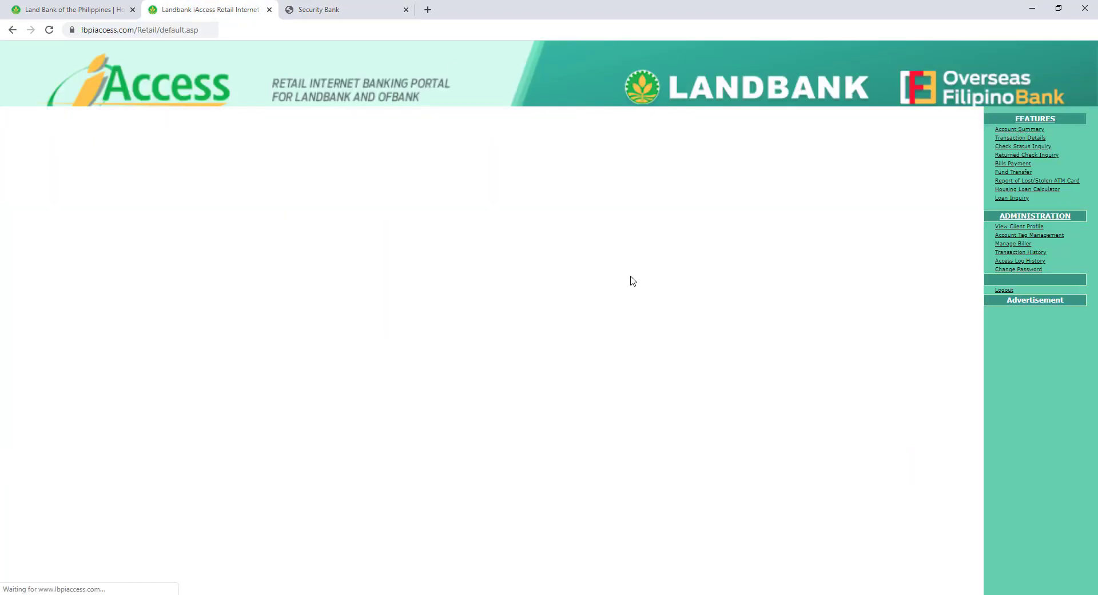